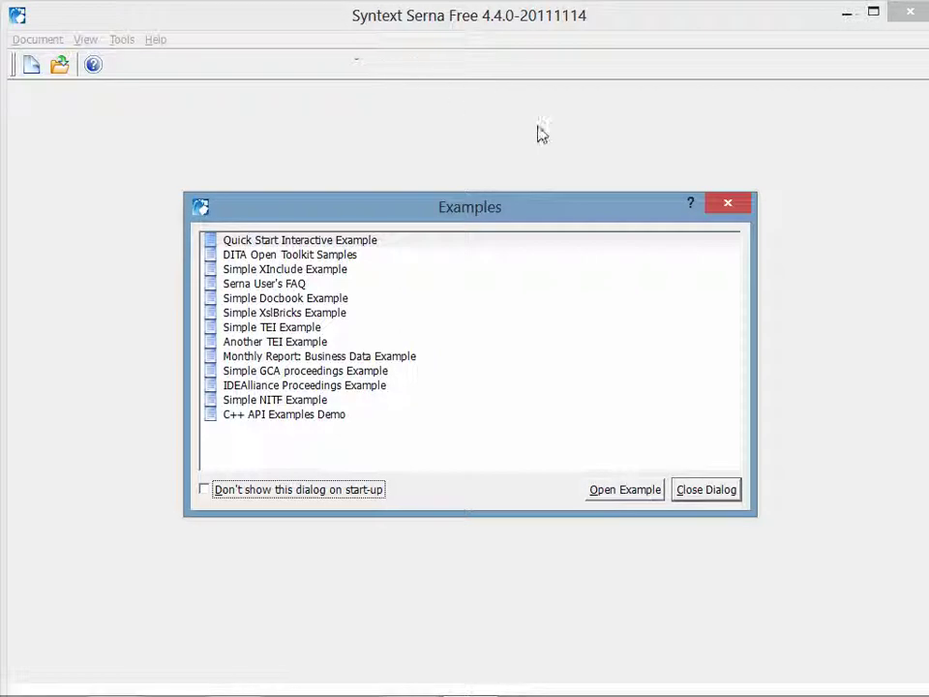
Close the startup Examples list to leave an empty editor window
left_click(709, 489)
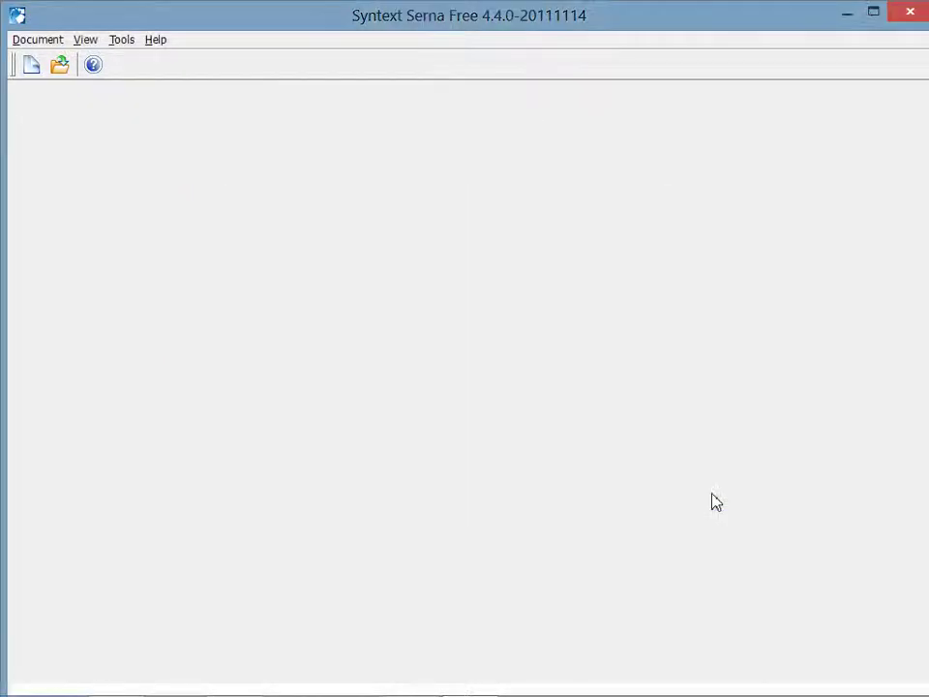
Create a new Noname1.xml document from the DITA 1.1 Topic template
left_click(31, 41)
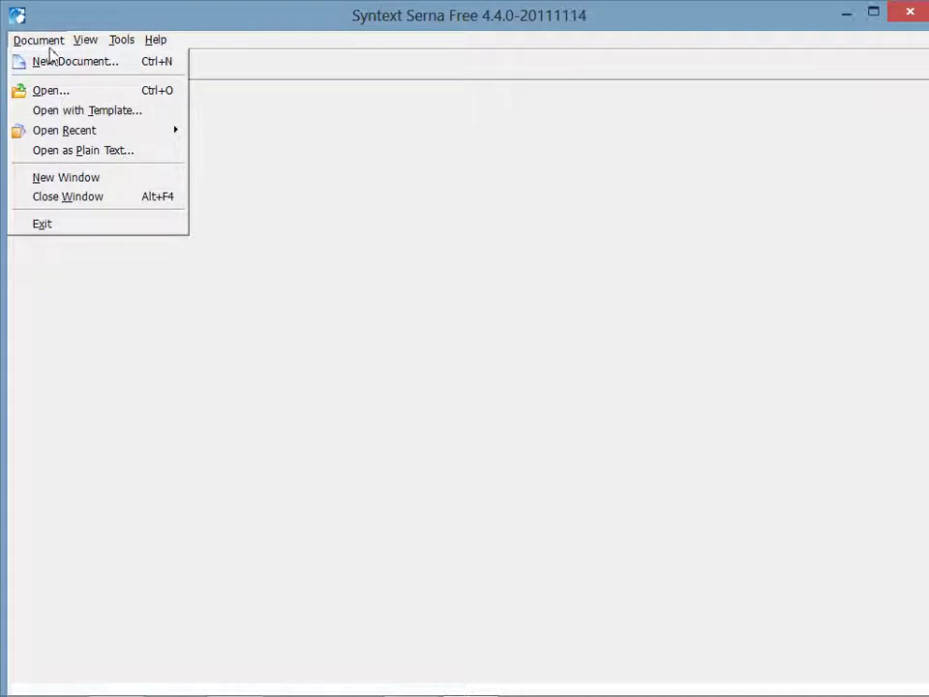
left_click(55, 62)
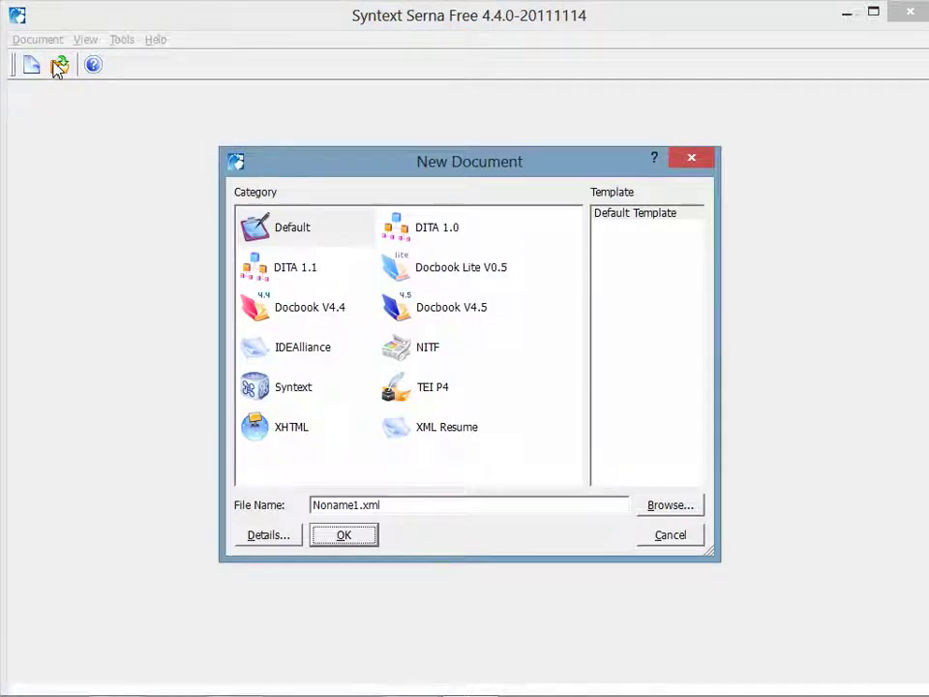
left_click(441, 226)
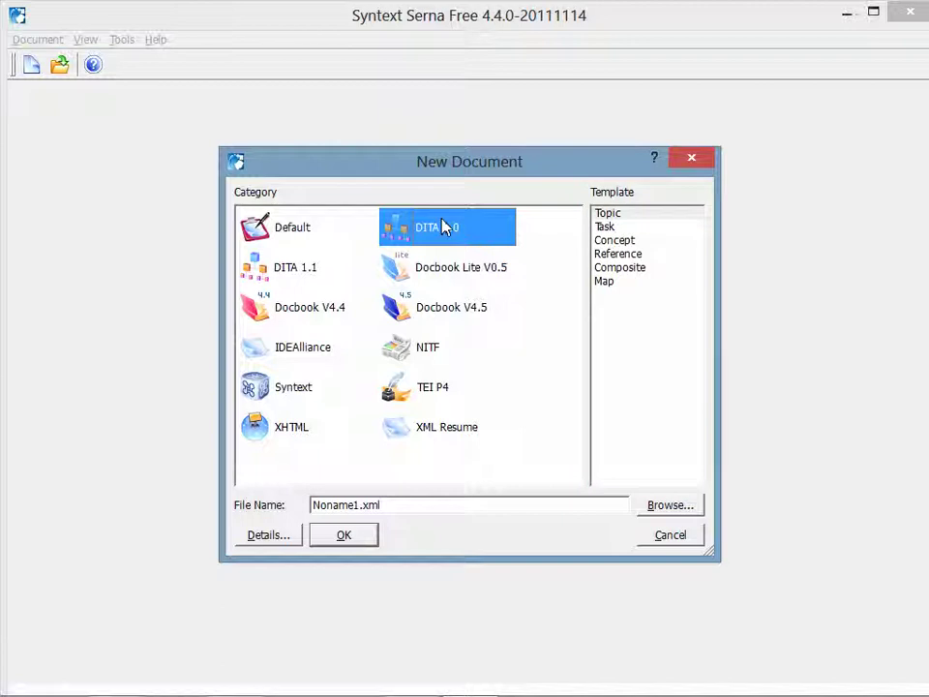
left_click(283, 273)
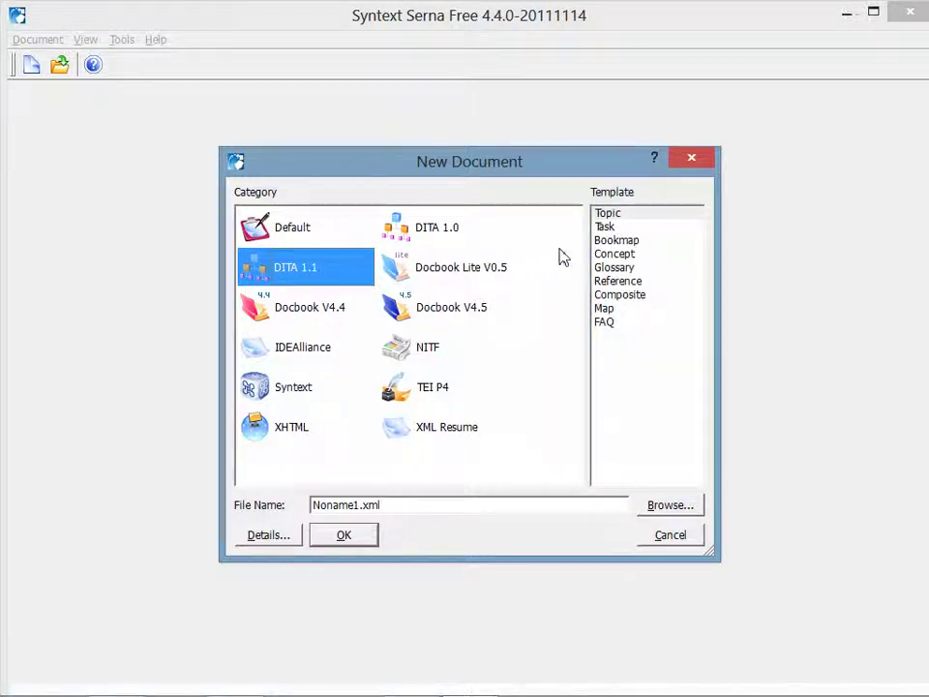
left_click(609, 217)
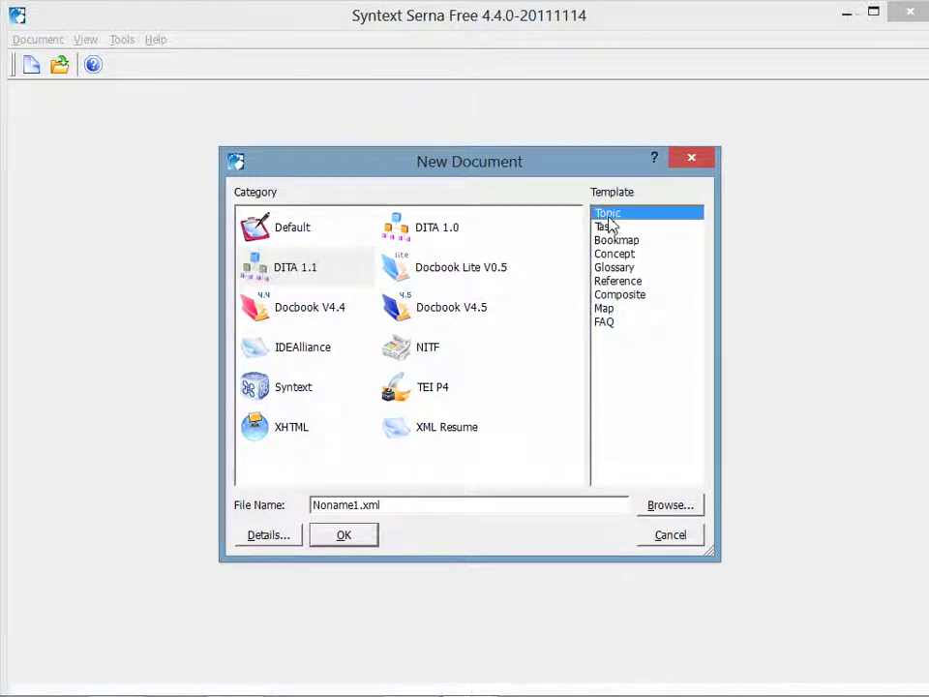
left_click(350, 537)
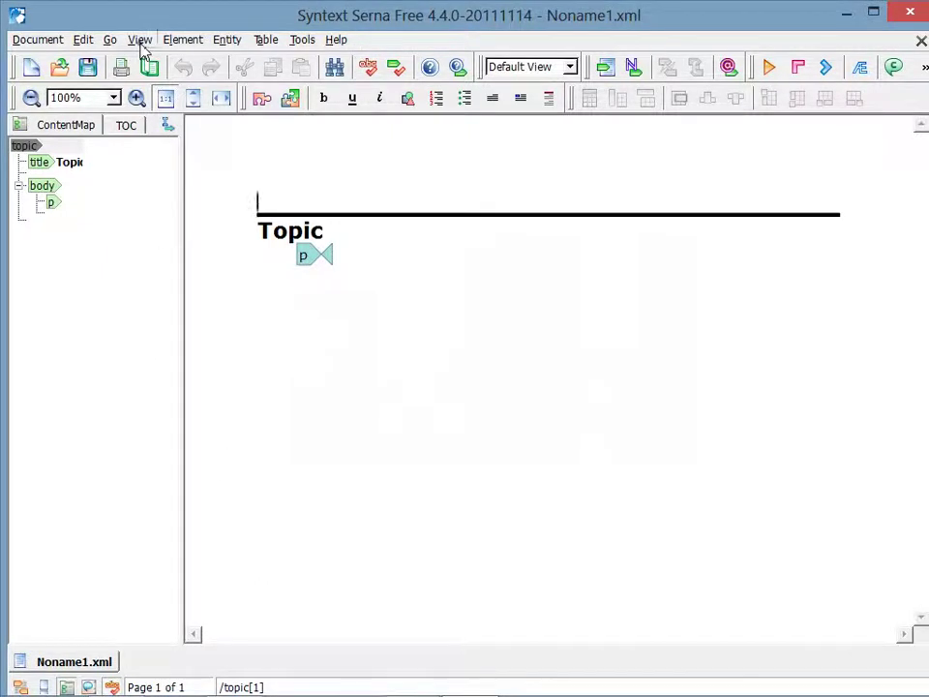
Turn on Show Markup so element tags appear around title, body and paragraph
left_click(140, 40)
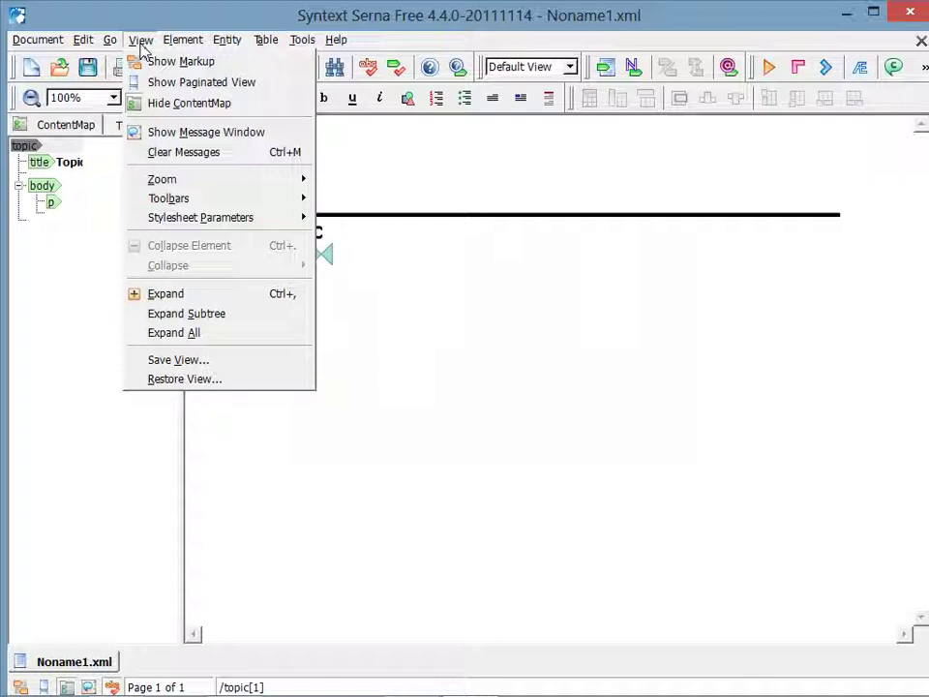
left_click(182, 63)
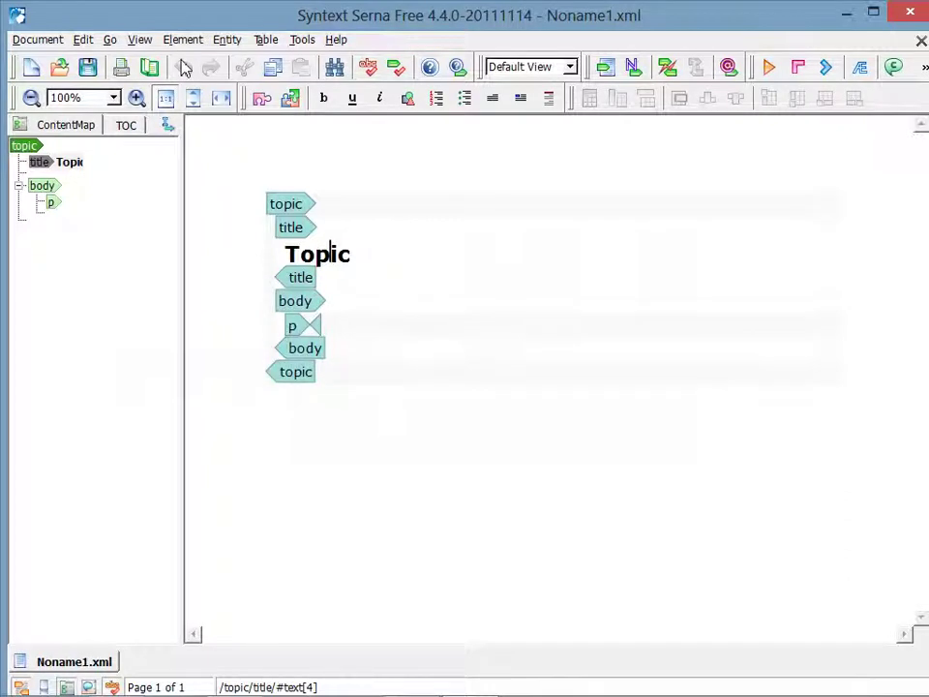
Retitle the topic 'Type title here' and write 'First text in paragraph. More text.' in the paragraph
double_click(329, 267)
type("Type title here")
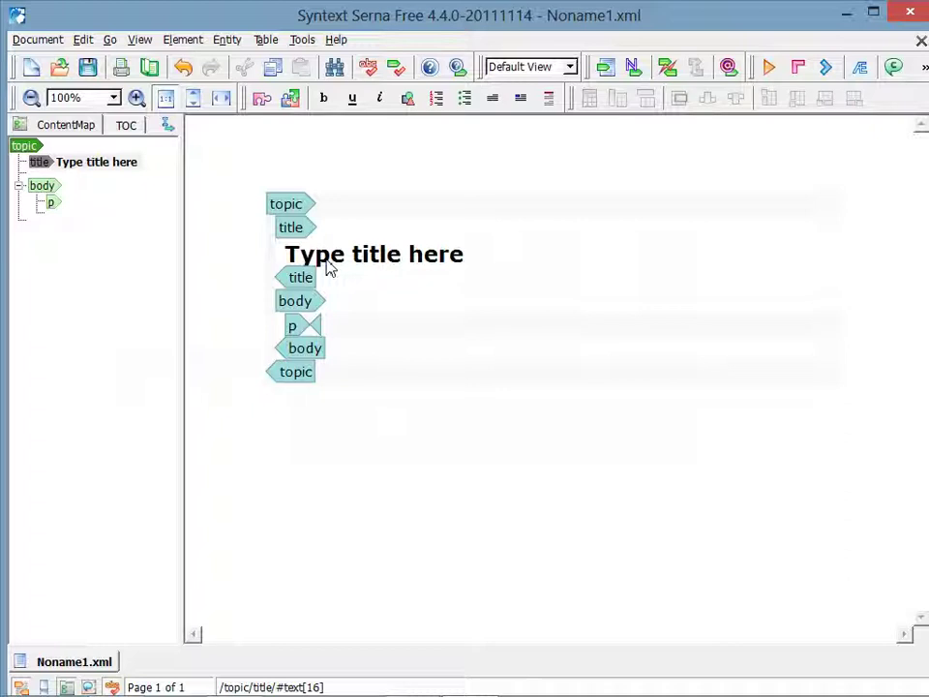
left_click(311, 334)
type("First text in paragraph. More text.")
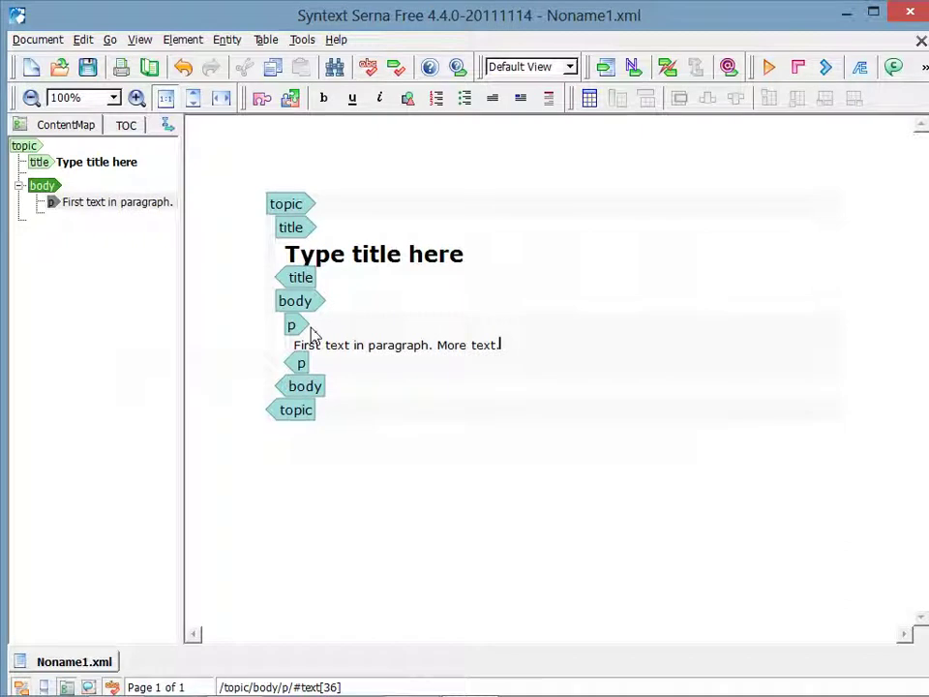
key("Up")
key("Up")
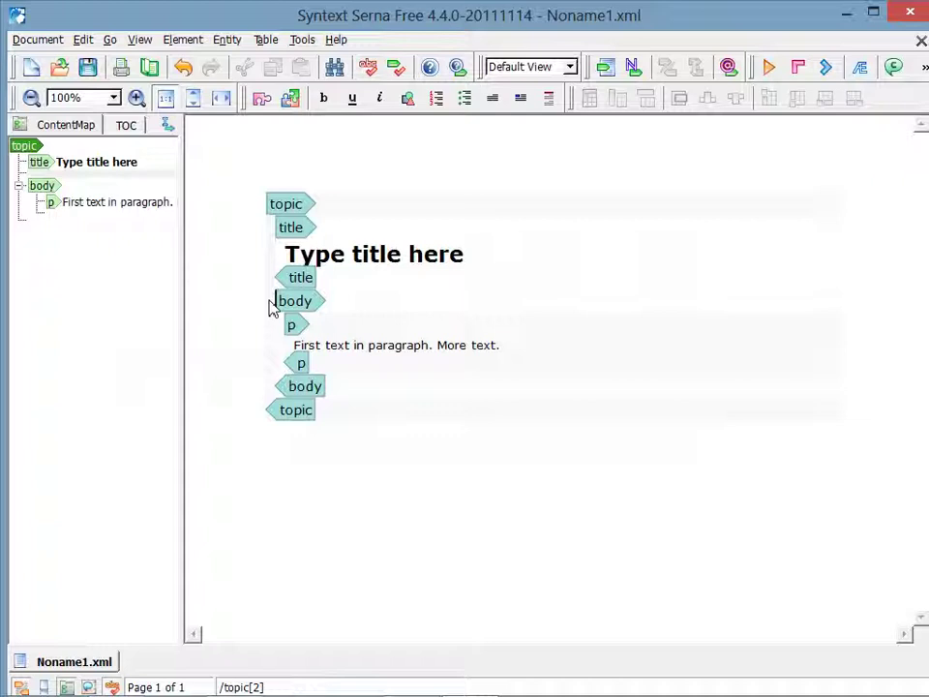
Insert a shortdesc after the title reading 'Info to further define the topic, but not to repeat the title.'
left_click(180, 40)
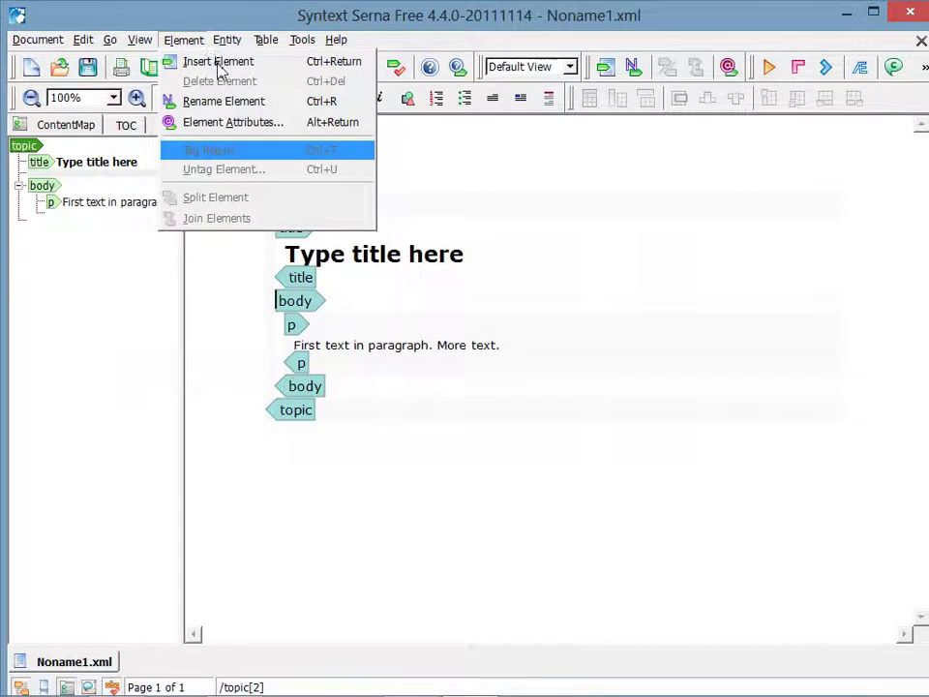
left_click(218, 62)
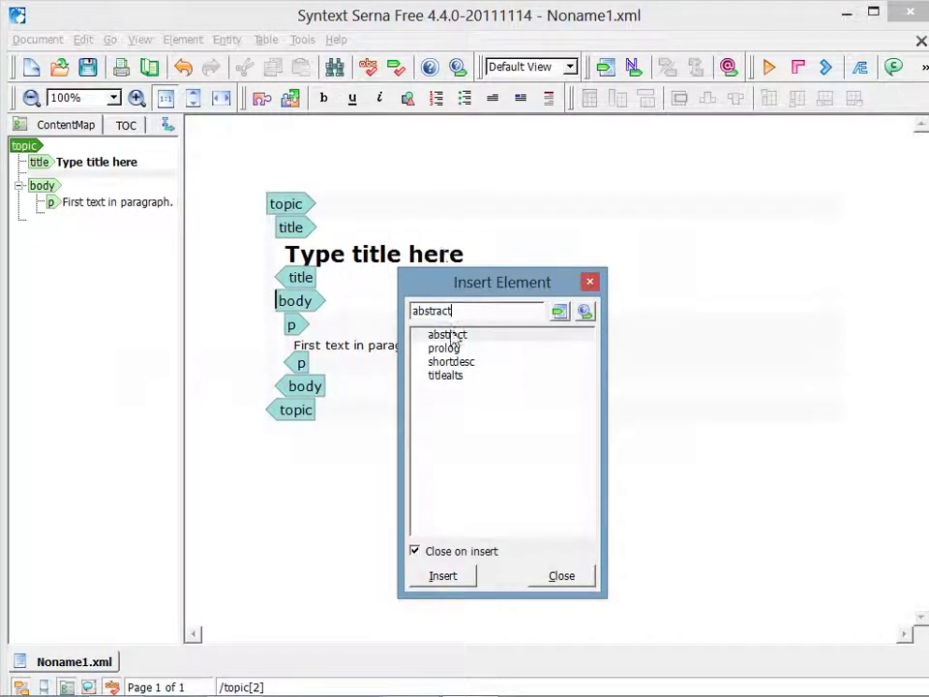
left_click(453, 365)
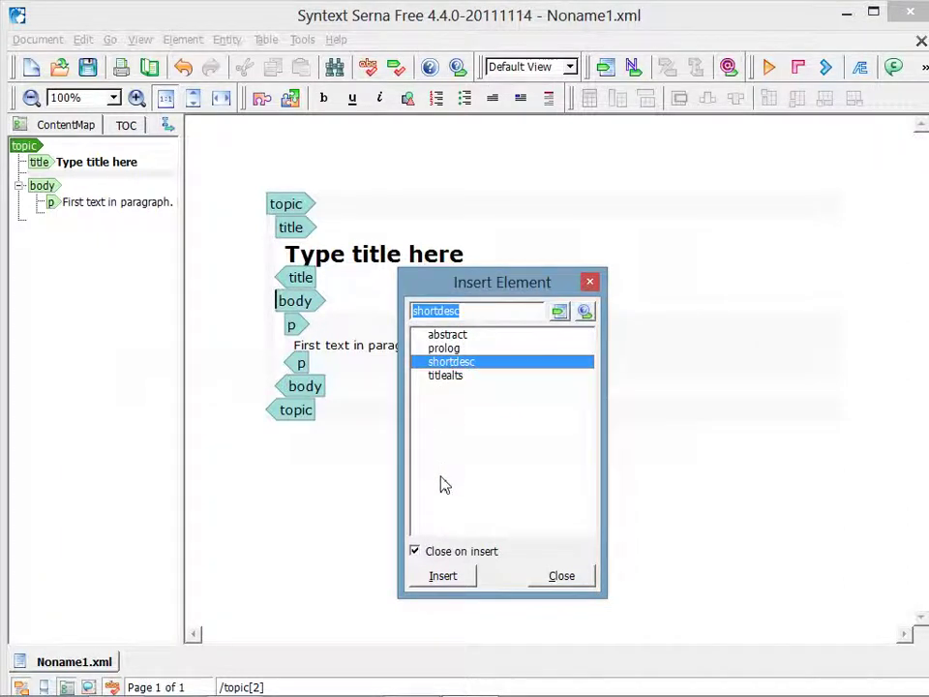
left_click(442, 578)
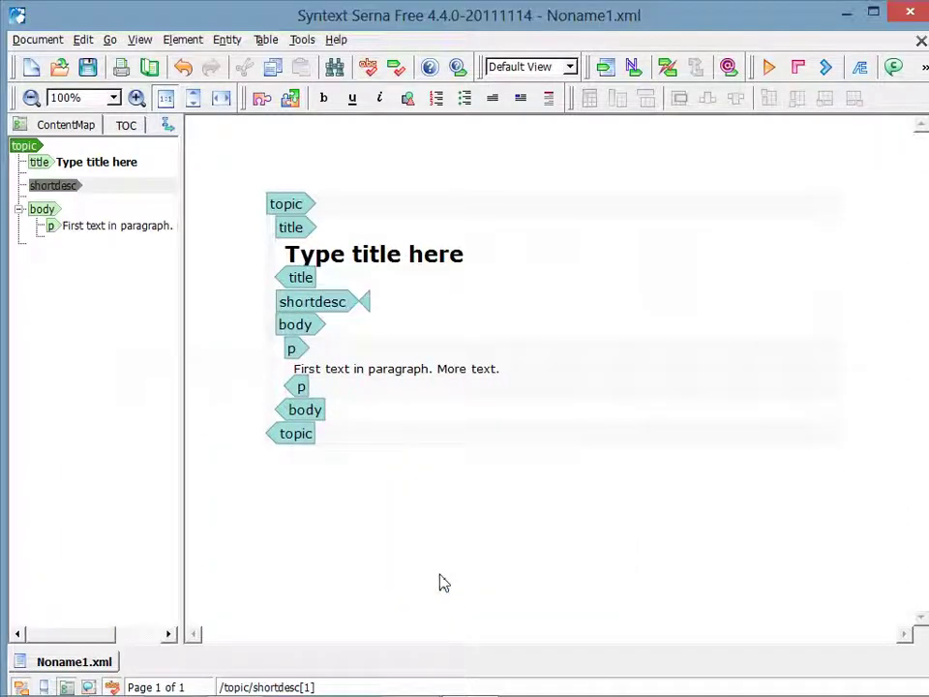
type("Info to further define the topic, ")
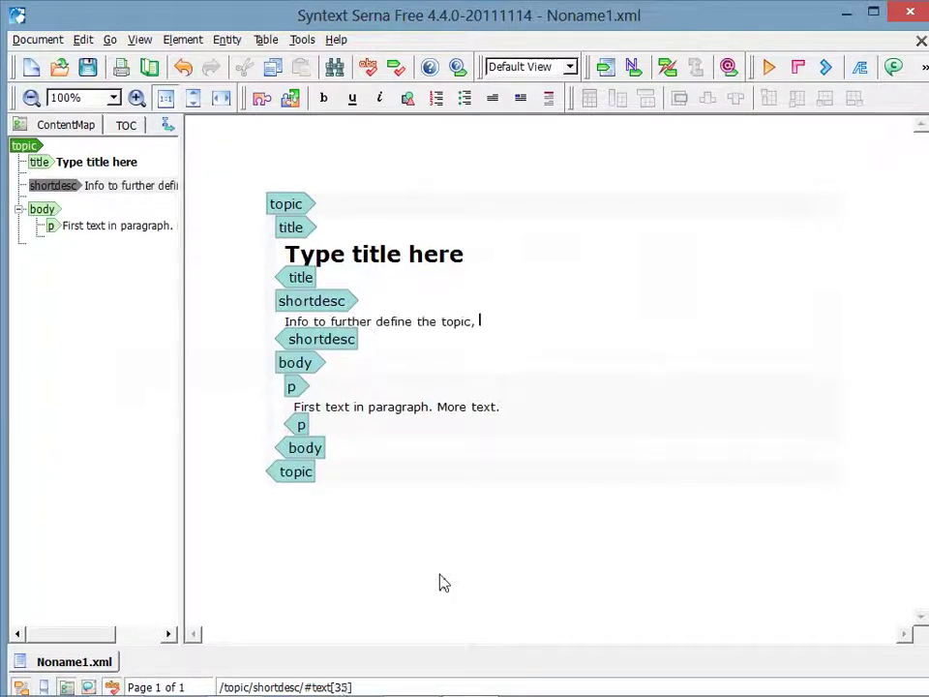
type("but not to repeat the title.")
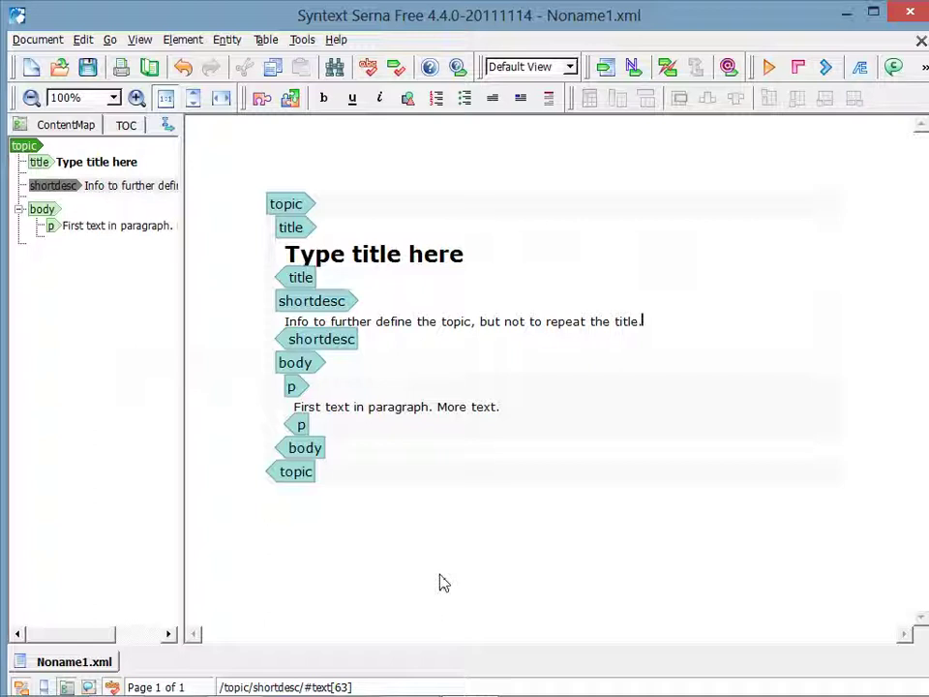
Add a prolog before the body containing an author element with the author's name
left_click(275, 368)
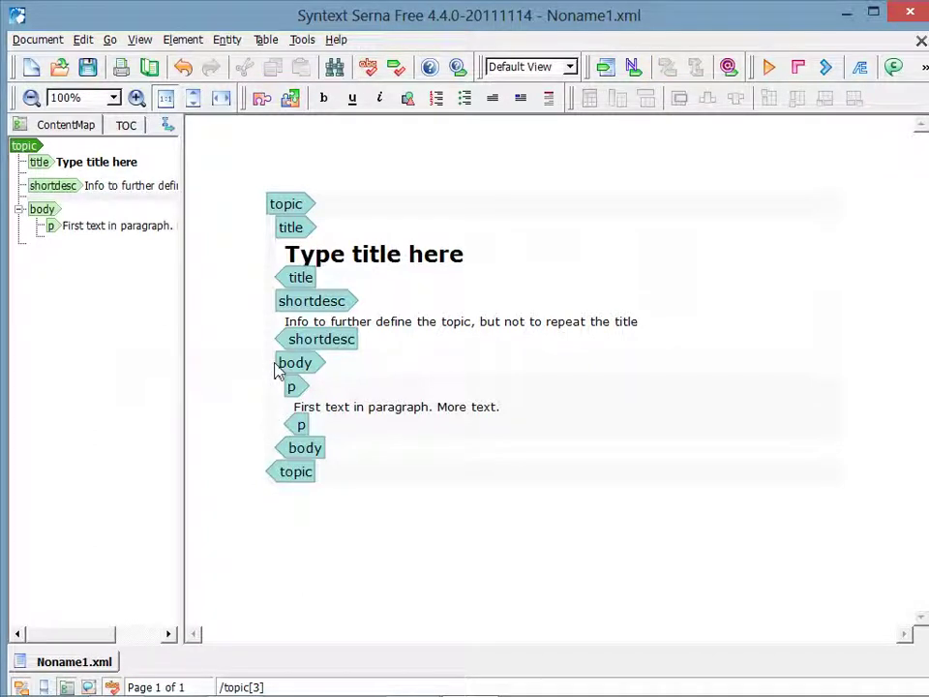
key("Return")
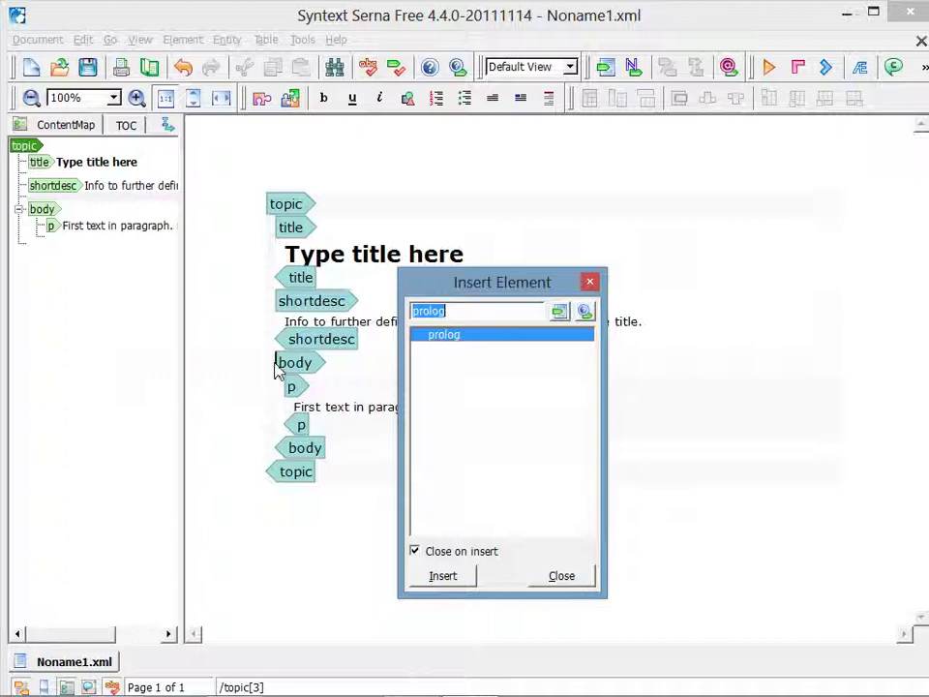
key("Return")
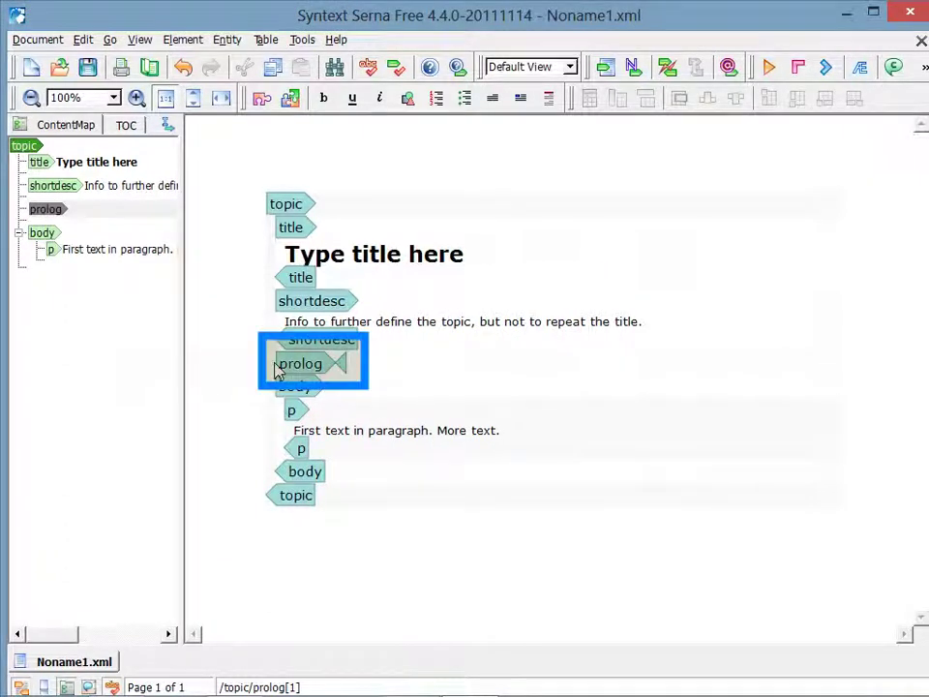
key("Return")
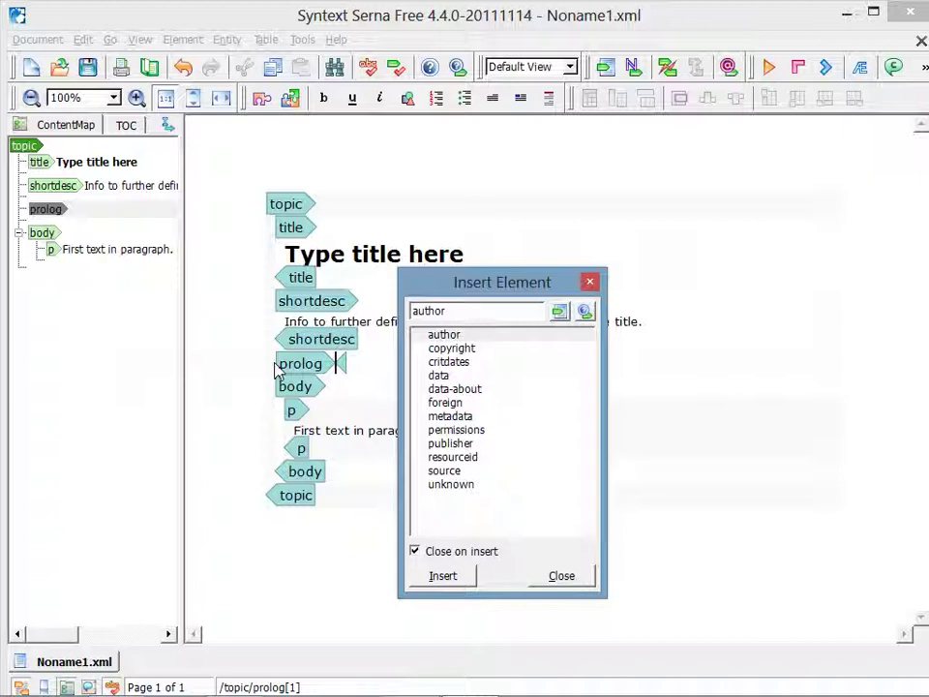
key("Return")
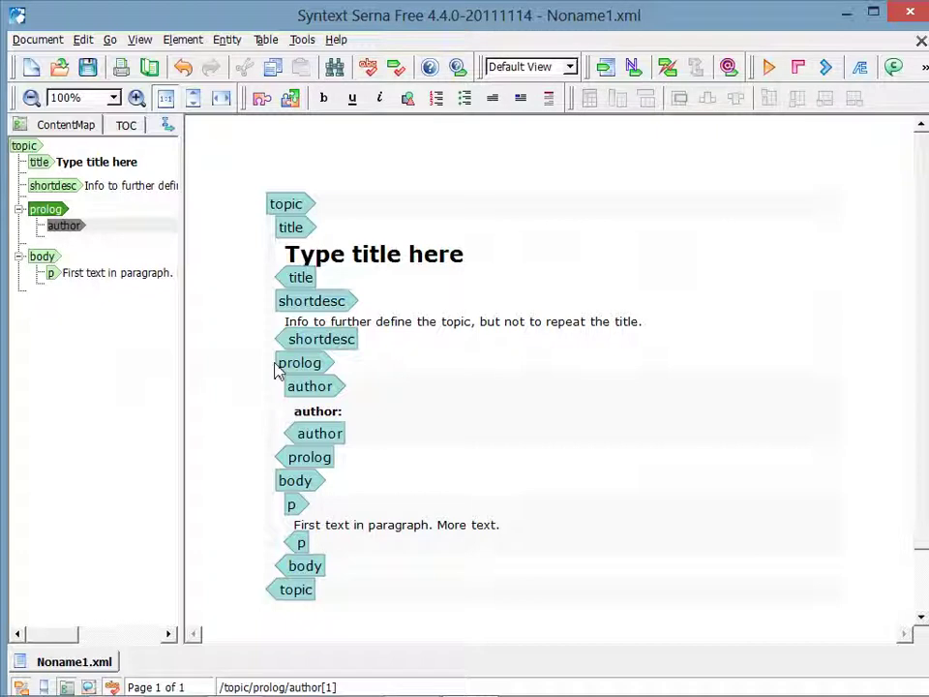
type("Bernard")
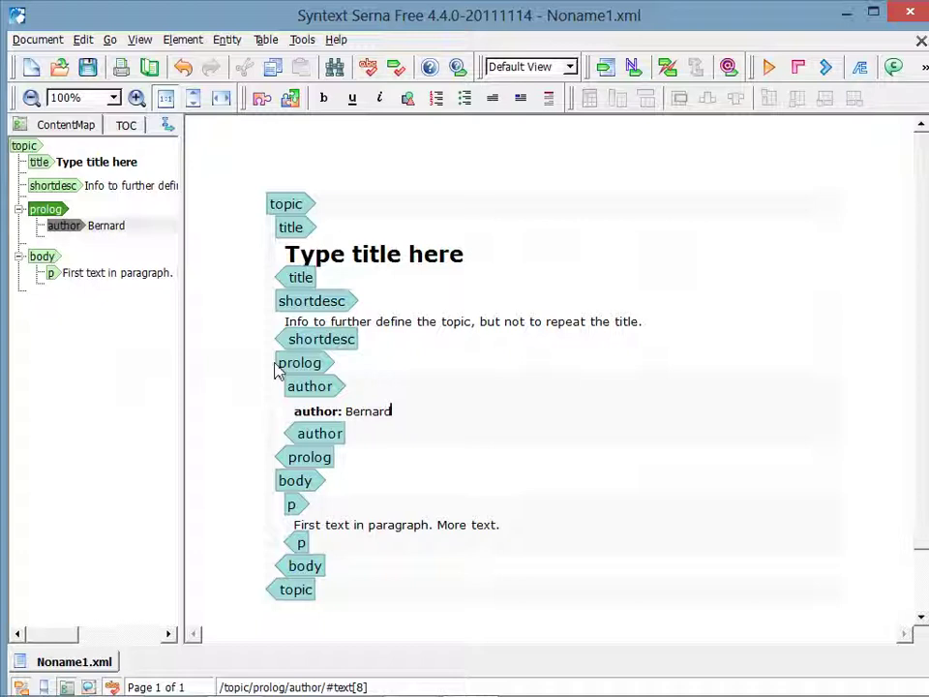
Insert a publisher element after the author reading 'Publishing Smarter'
left_click(274, 453)
key("Return")
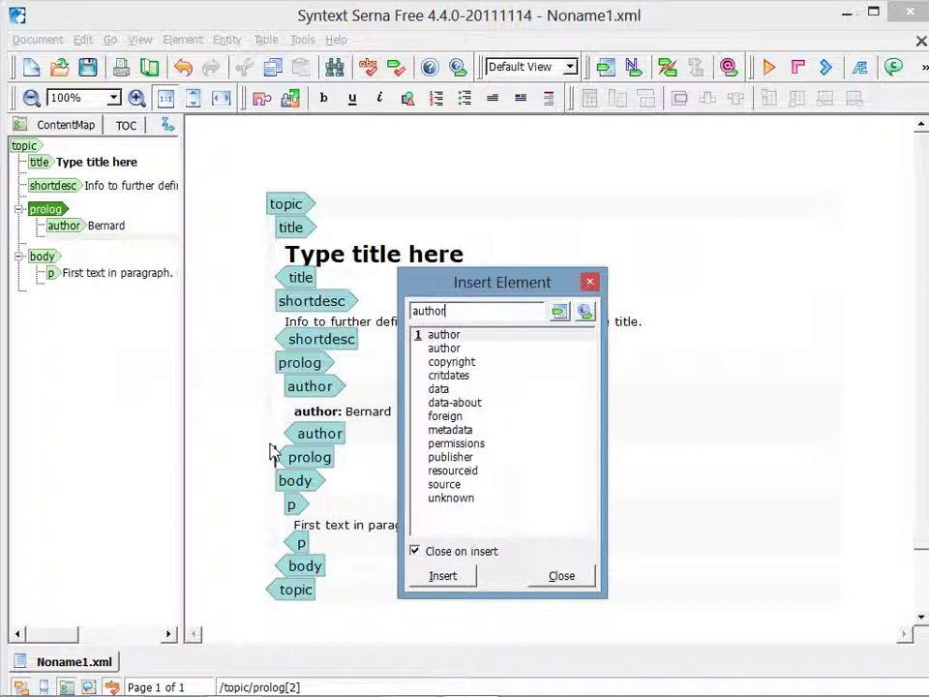
key("ctrl+a")
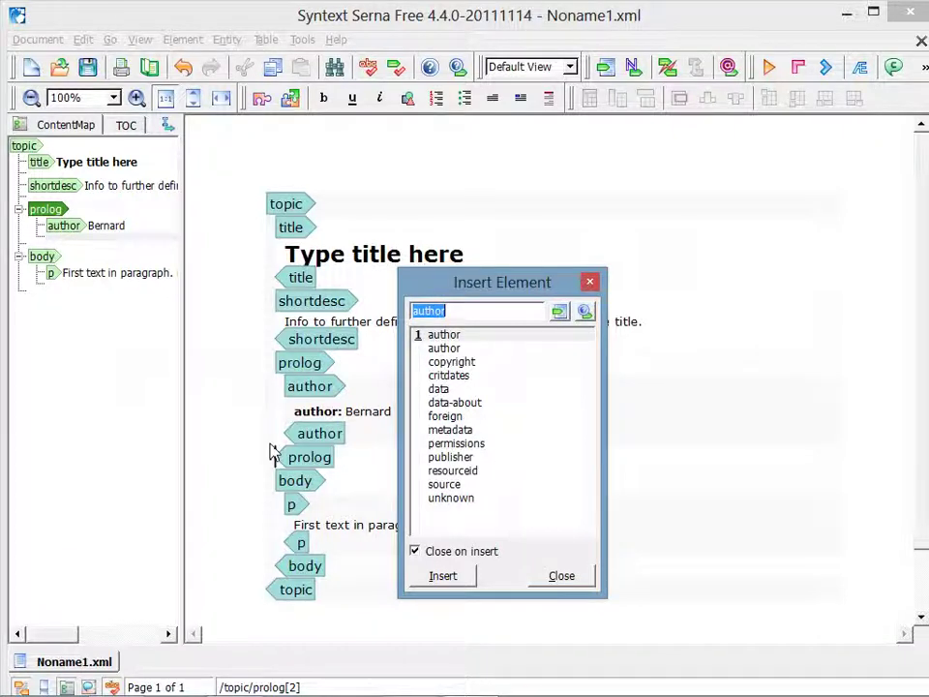
type("publishe")
key("Return")
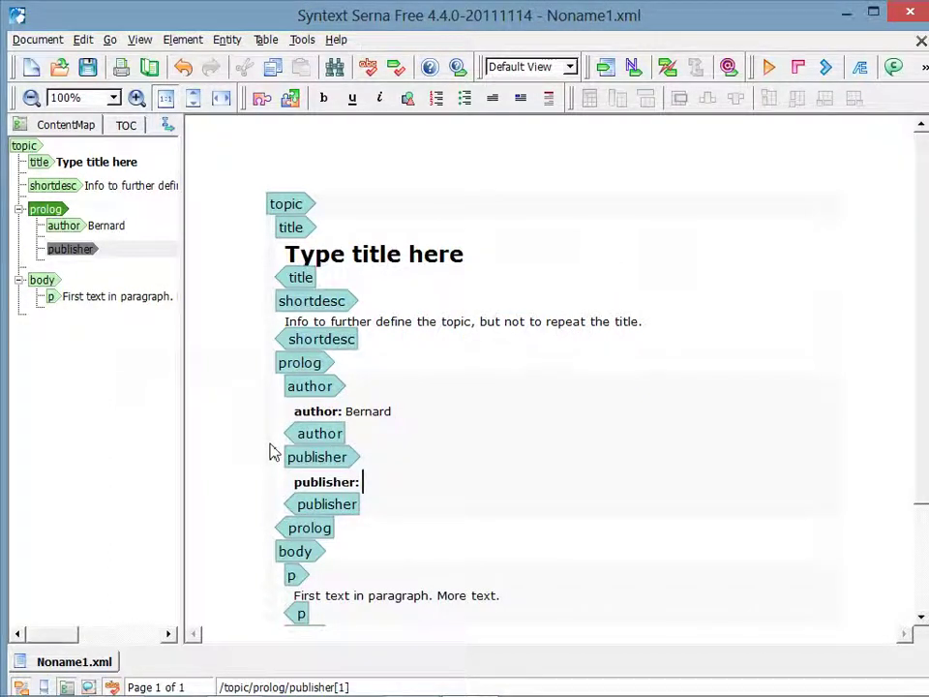
type("Publishing Smarter")
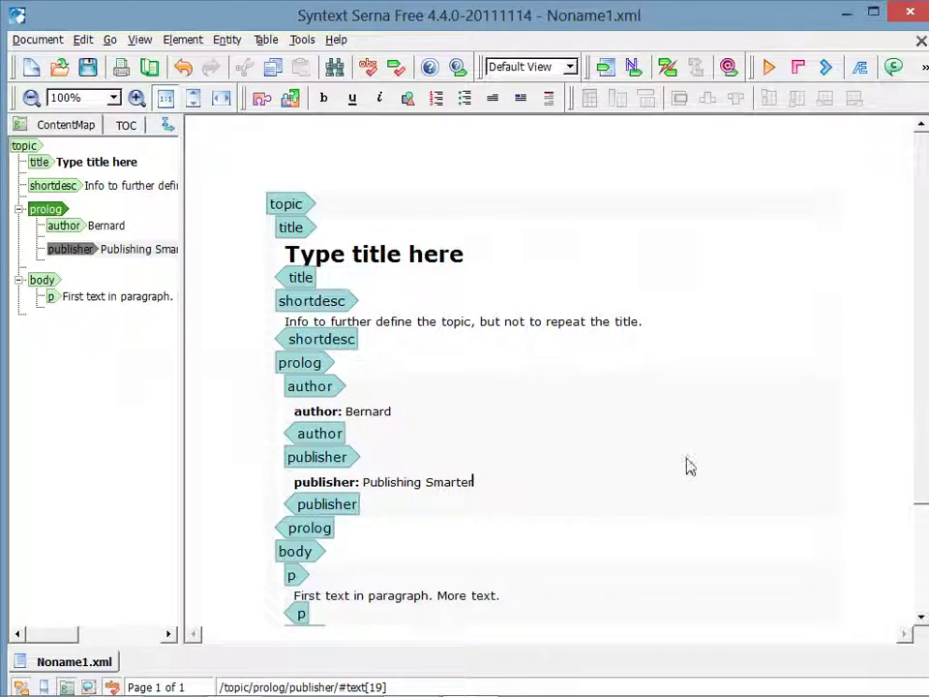
Insert an empty note element after the first body paragraph via the ContentMap
left_click(921, 545)
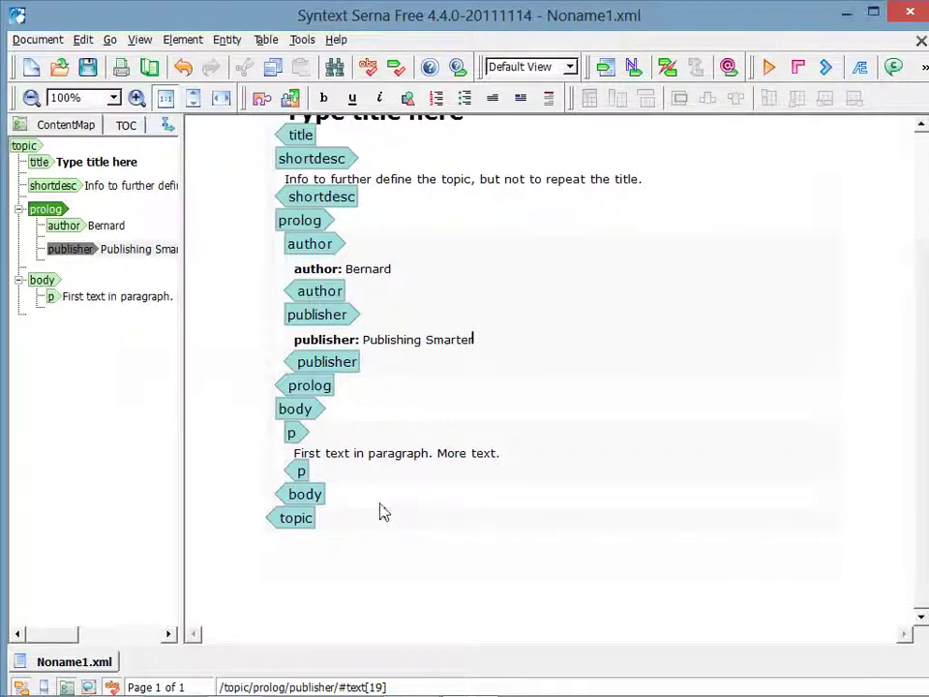
left_click(321, 471)
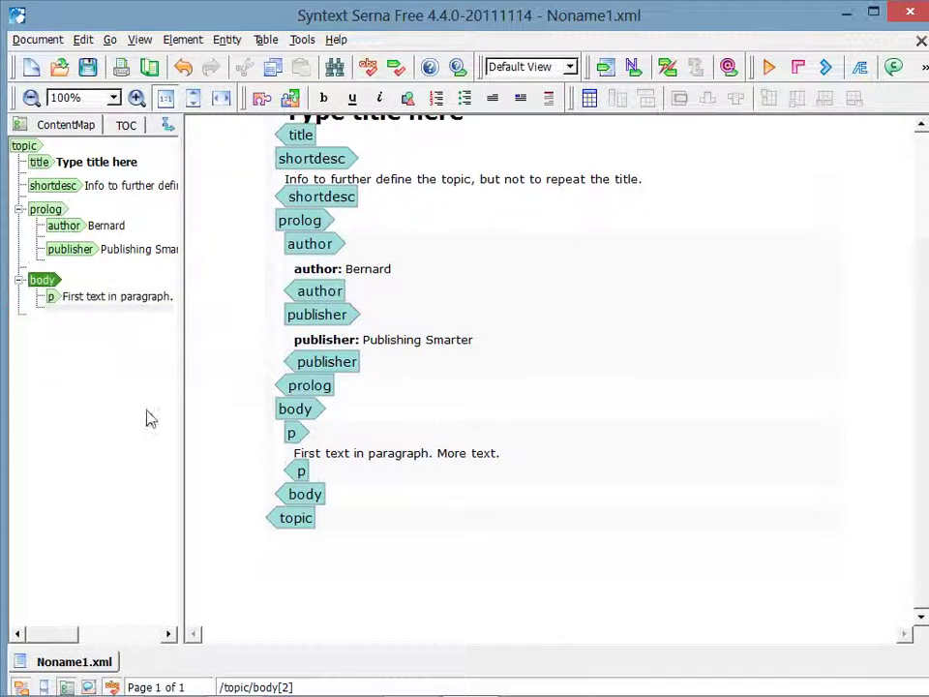
right_click(114, 315)
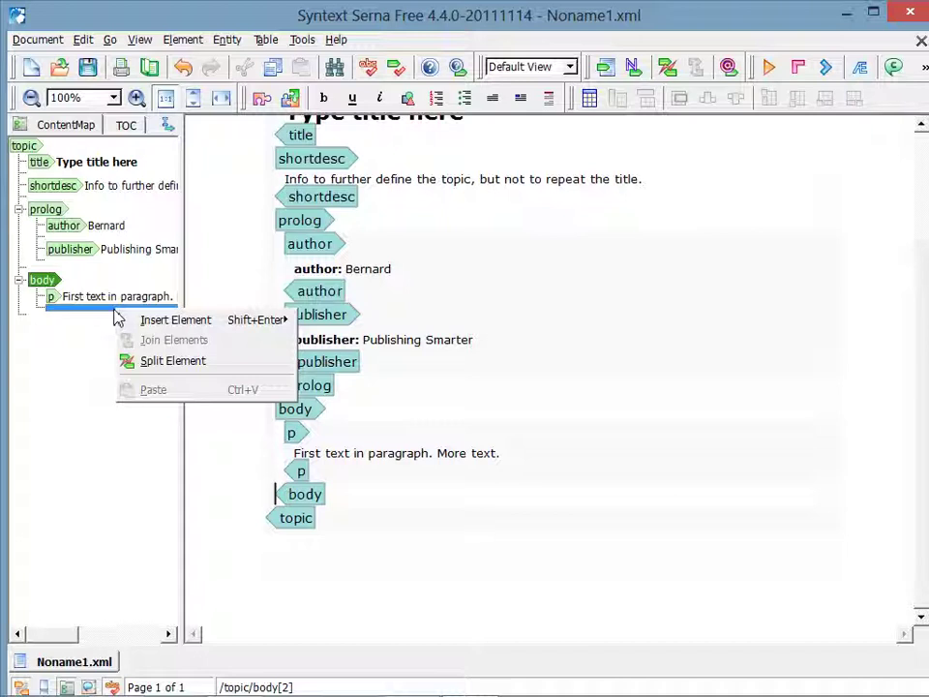
mouse_move(170, 327)
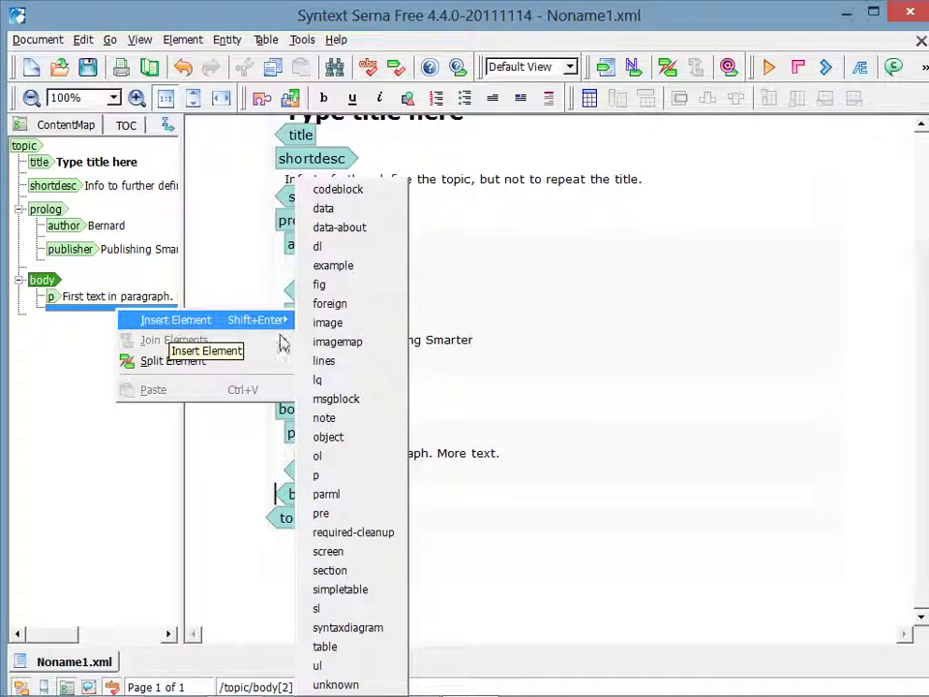
left_click(357, 418)
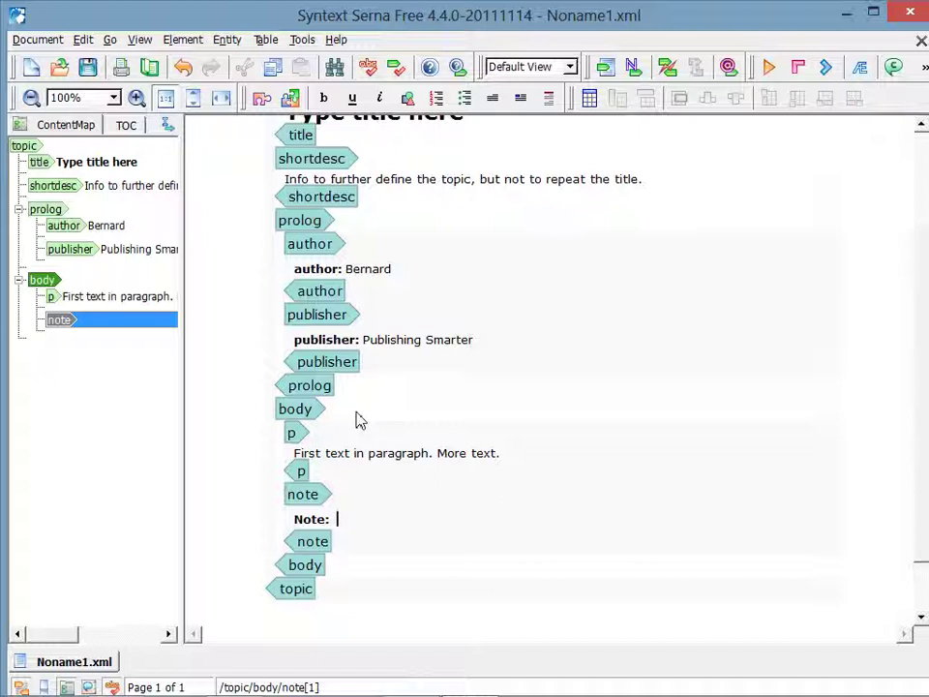
Add a p inside the note reading 'Here is text in a paragraph in a note.'
key("ctrl+e")
type("p")
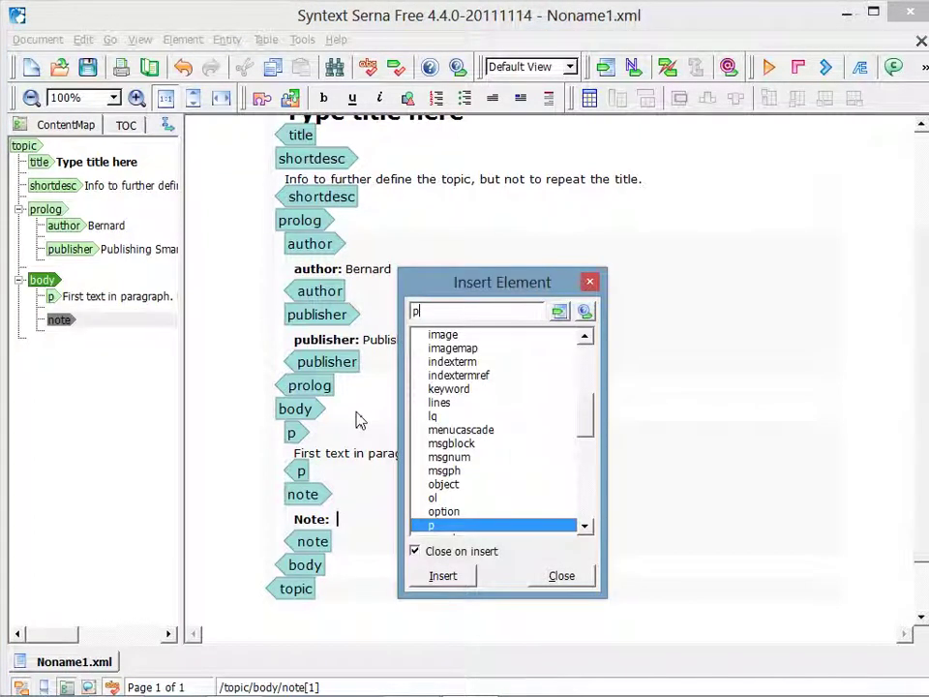
key("Return")
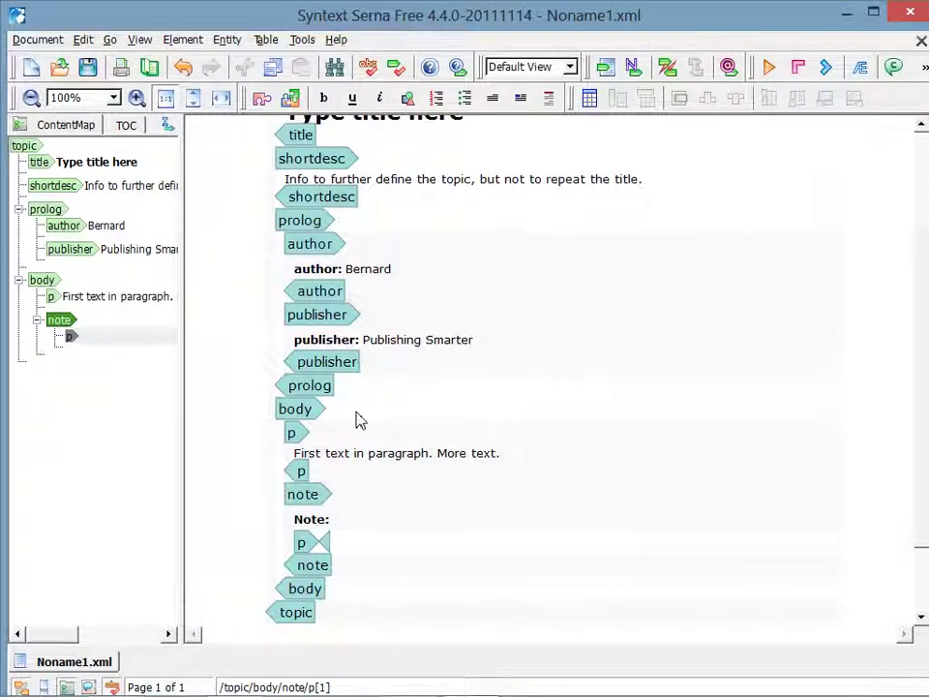
type("Here is text in a paragraph in a note.")
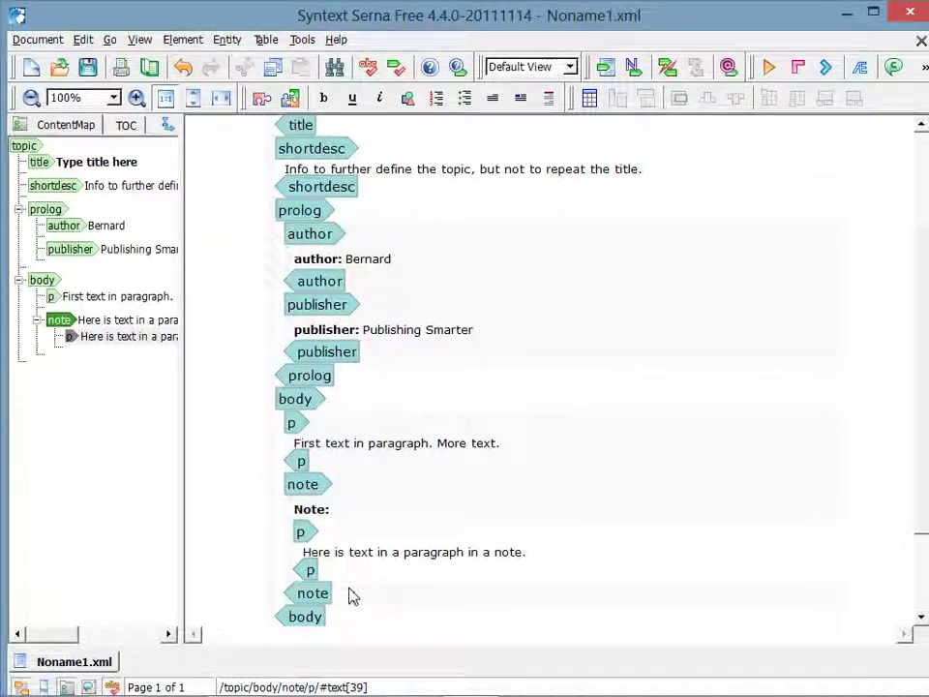
Insert a body paragraph after the note and type 'Another paragraph.'
left_click(353, 597)
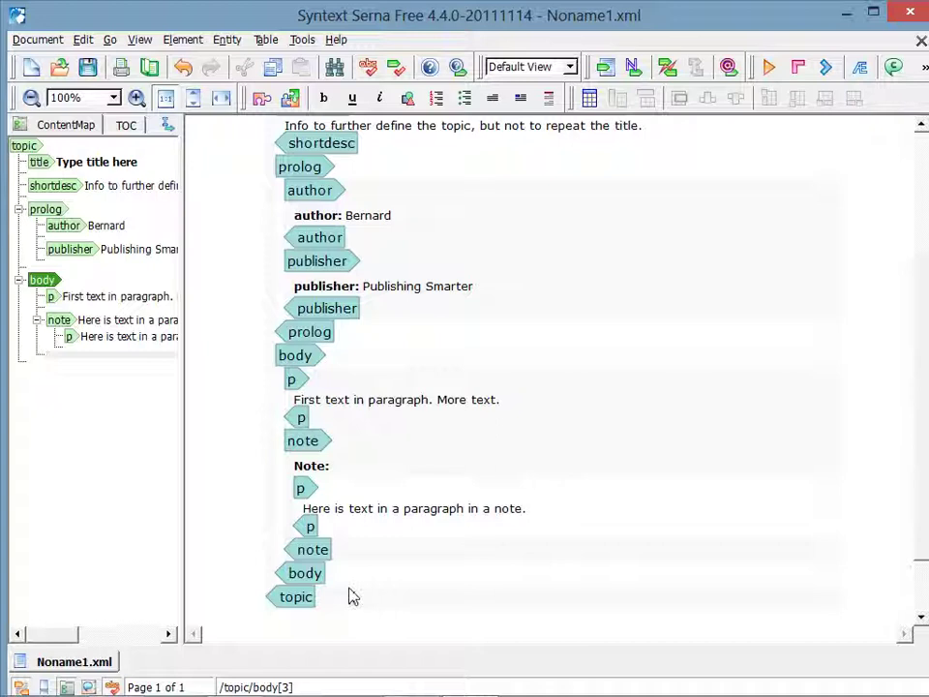
key("Return")
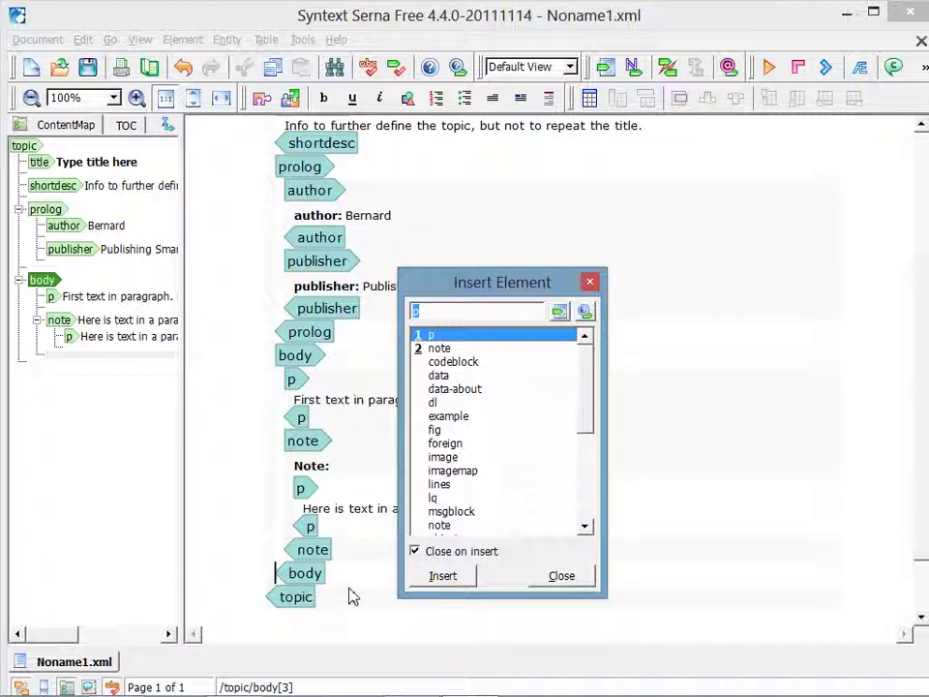
key("Return")
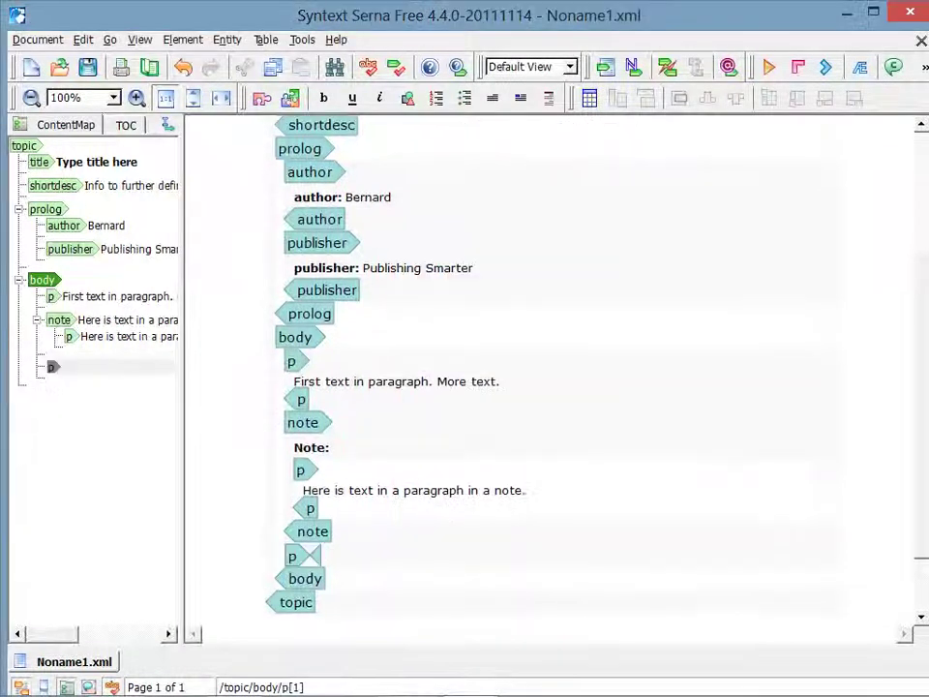
type("Another paragraph.")
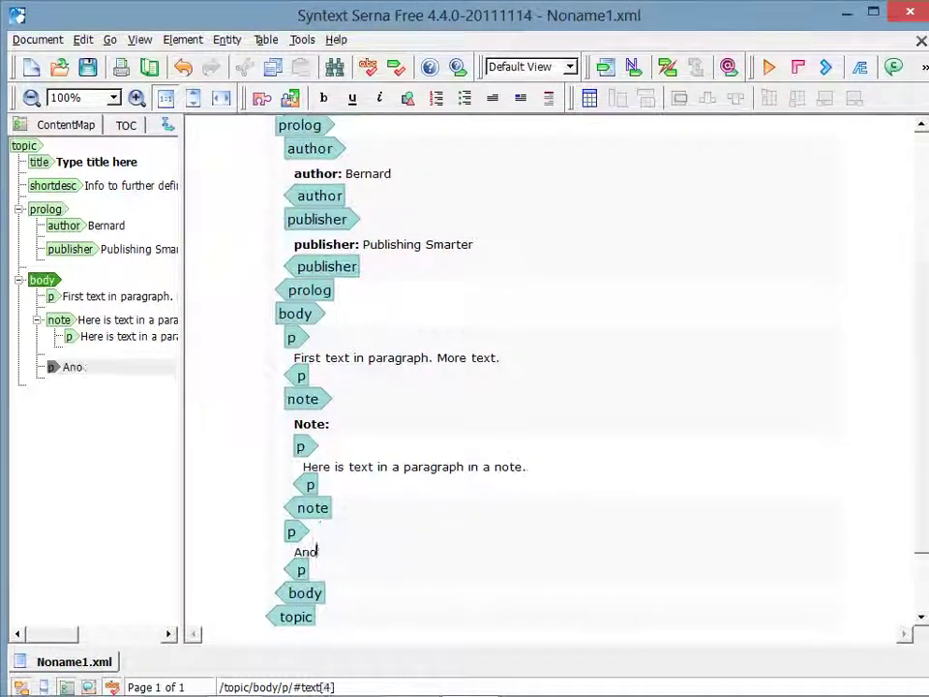